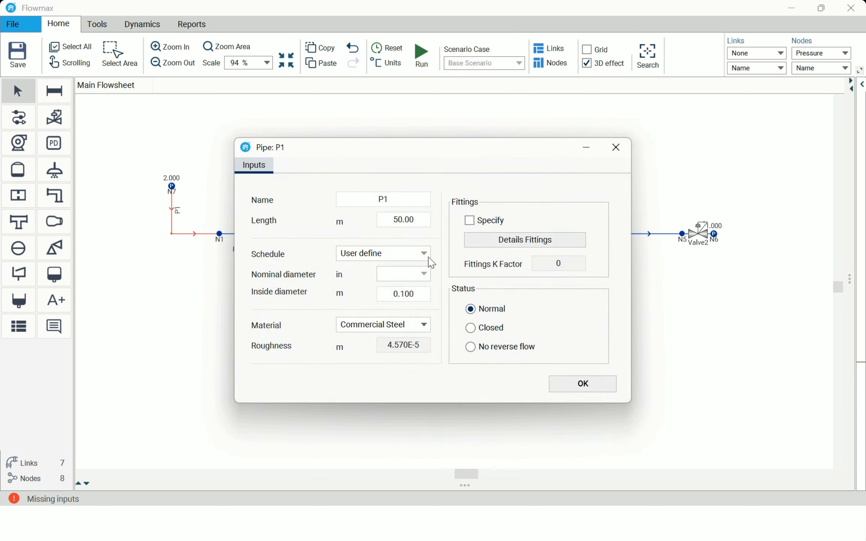
- Set pipe P1 to schedule 40 with a 6 in nominal diameter
{"action": "left_click", "coordinate": [423, 254]}
{"action": "scroll", "coordinate": [398, 318], "scroll_direction": "up", "scroll_amount": 2}
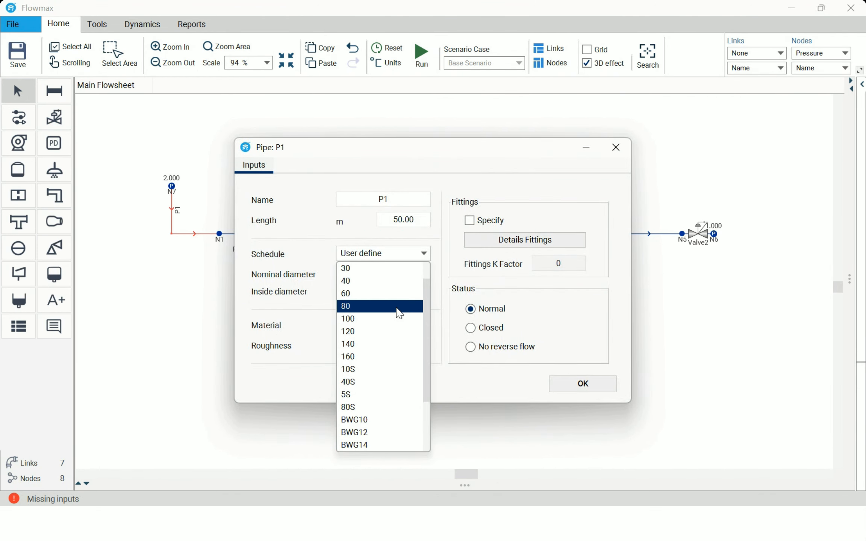
{"action": "left_click", "coordinate": [392, 294]}
{"action": "left_click", "coordinate": [429, 278]}
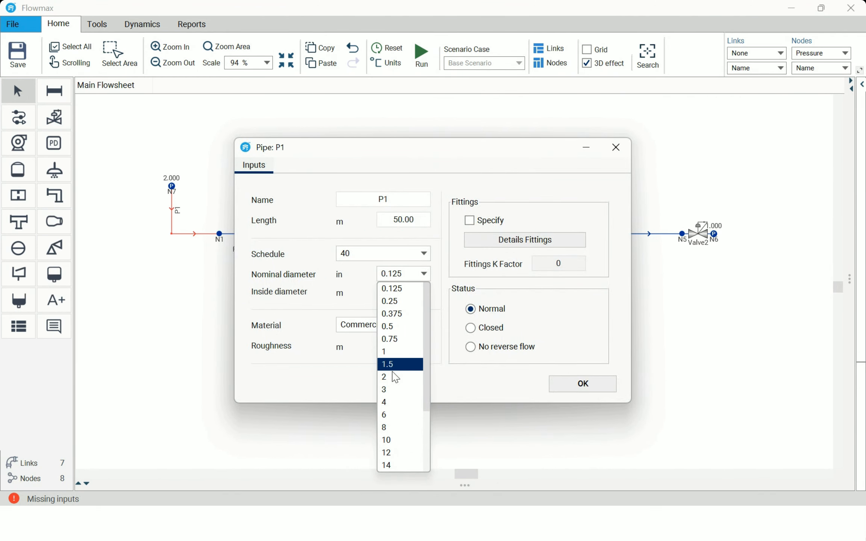
{"action": "left_click", "coordinate": [400, 416]}
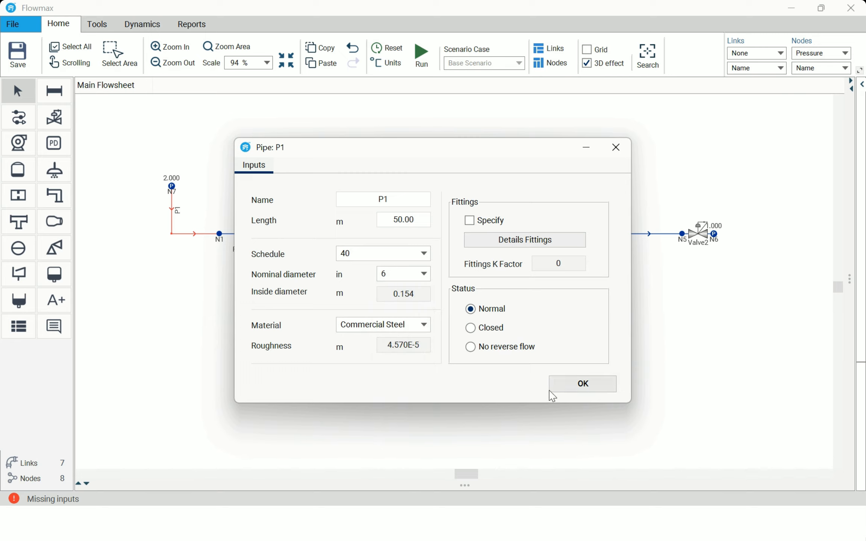
{"action": "left_click", "coordinate": [575, 393]}
- Copy the data of pipe P1 and paste it onto pipes P2, P3 and P4
{"action": "right_click", "coordinate": [202, 234]}
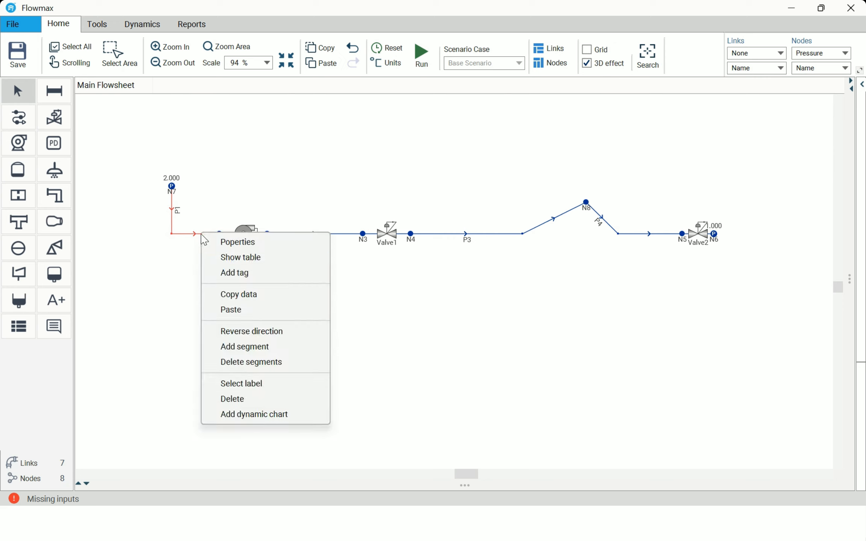
{"action": "left_click", "coordinate": [247, 295]}
{"action": "right_click", "coordinate": [321, 233]}
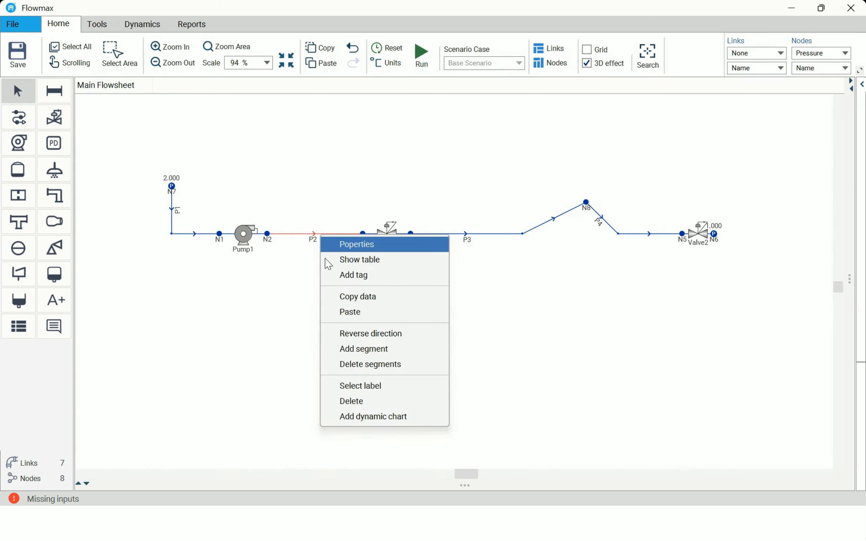
{"action": "left_click", "coordinate": [346, 313]}
{"action": "right_click", "coordinate": [461, 234]}
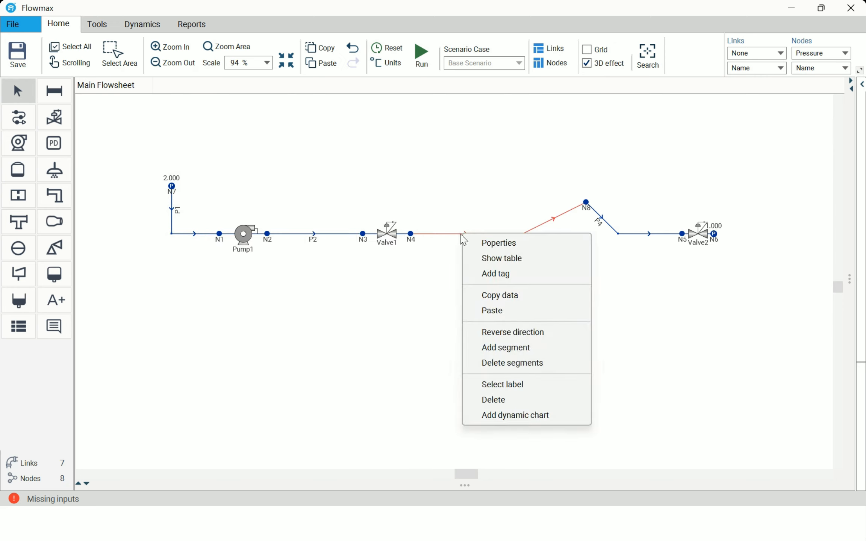
{"action": "left_click", "coordinate": [525, 313]}
{"action": "right_click", "coordinate": [638, 234]}
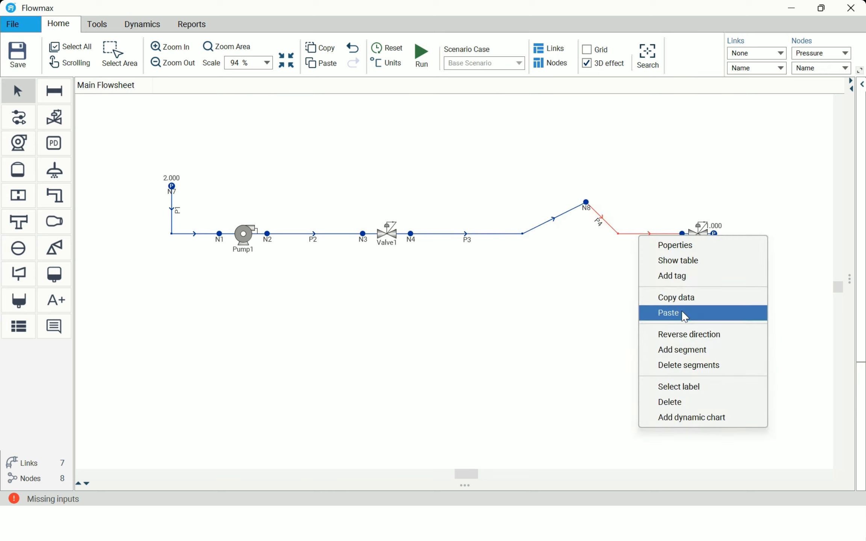
{"action": "left_click", "coordinate": [685, 313]}
{"action": "left_click", "coordinate": [557, 307]}
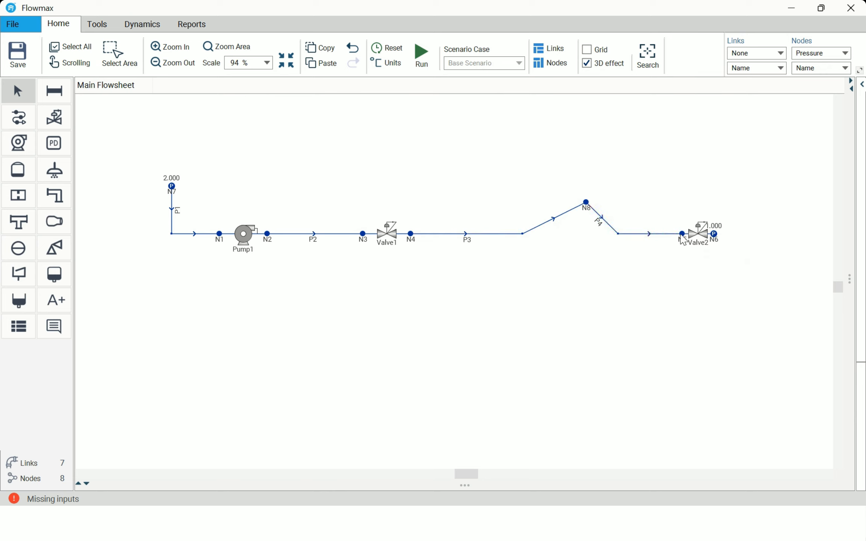
- Set the Cv of Valve2 to 1e5
{"action": "left_click", "coordinate": [695, 234]}
{"action": "double_click", "coordinate": [696, 236]}
{"action": "left_click", "coordinate": [602, 248]}
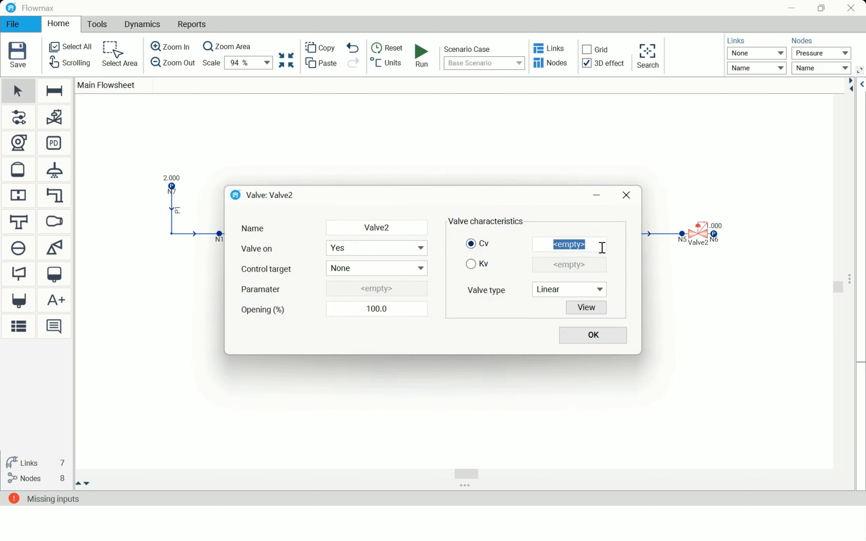
{"action": "type", "text": "1e5"}
{"action": "left_click", "coordinate": [599, 333]}
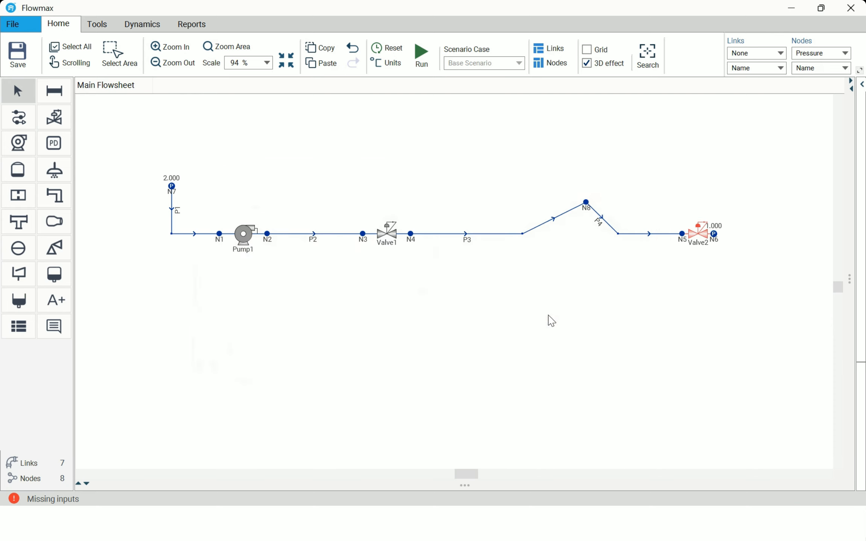
- Give Valve1 a Cv of 150 and a flowrate control target of 150 m³/h
{"action": "left_click", "coordinate": [394, 242]}
{"action": "double_click", "coordinate": [395, 242]}
{"action": "left_click", "coordinate": [586, 243]}
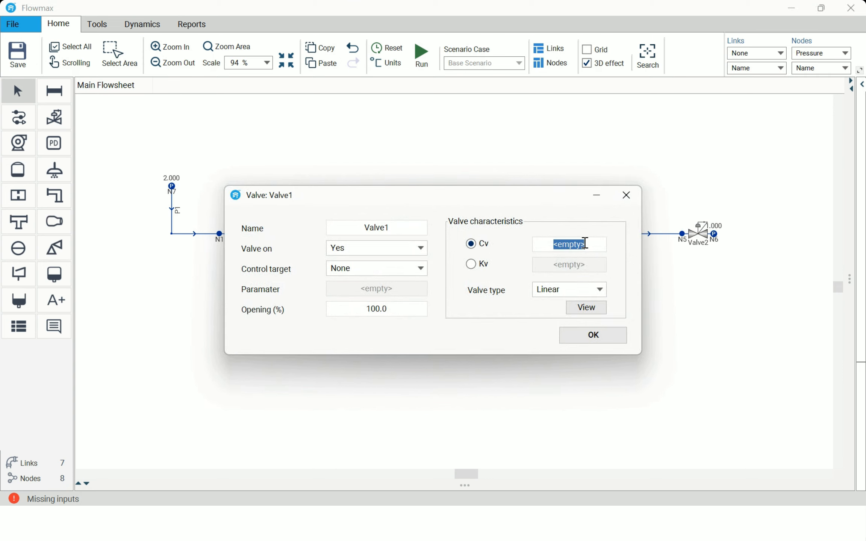
{"action": "type", "text": "150"}
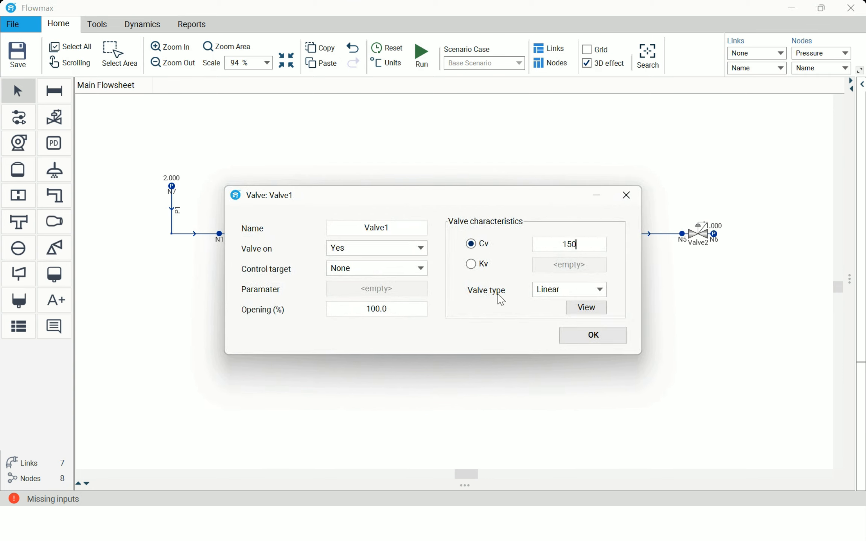
{"action": "left_click", "coordinate": [419, 268]}
{"action": "left_click", "coordinate": [399, 296]}
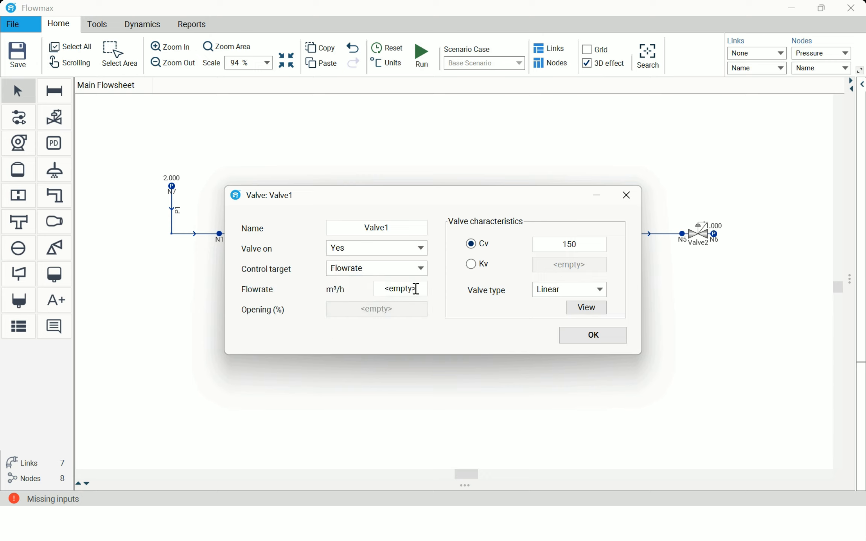
{"action": "left_click", "coordinate": [416, 289]}
{"action": "type", "text": "150"}
{"action": "left_click", "coordinate": [582, 334]}
- Generate Pump1's performance curve from the copied flowrate, head and efficiency data covering 0 to 200 m³/h, and run the calculation
{"action": "double_click", "coordinate": [245, 237]}
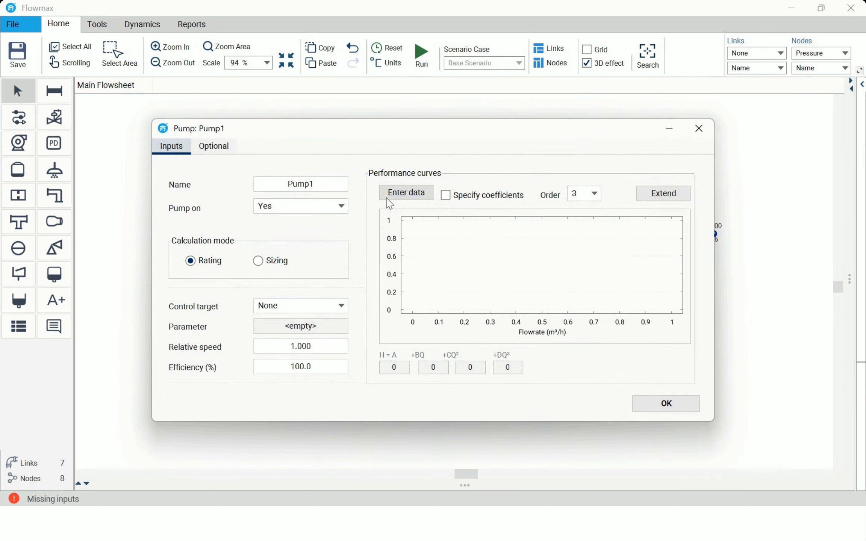
{"action": "left_click", "coordinate": [390, 197]}
{"action": "left_click", "coordinate": [175, 181]}
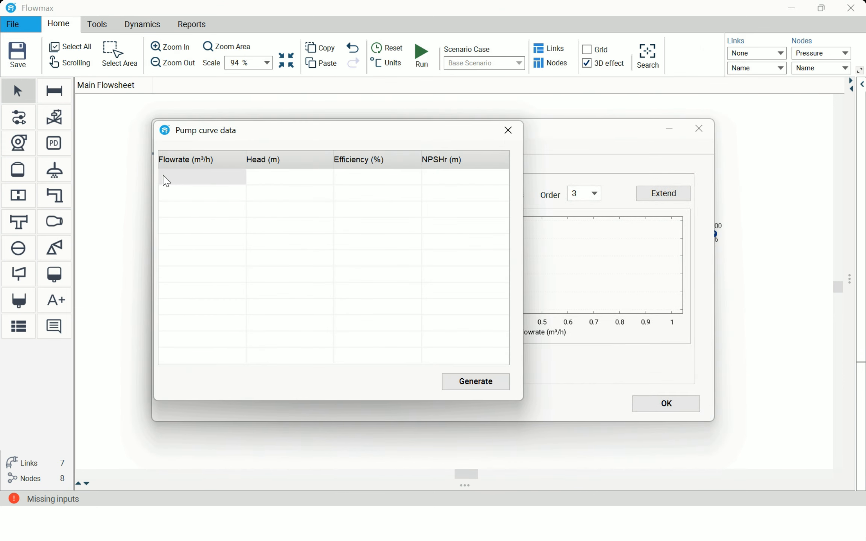
{"action": "key", "text": "ctrl+v"}
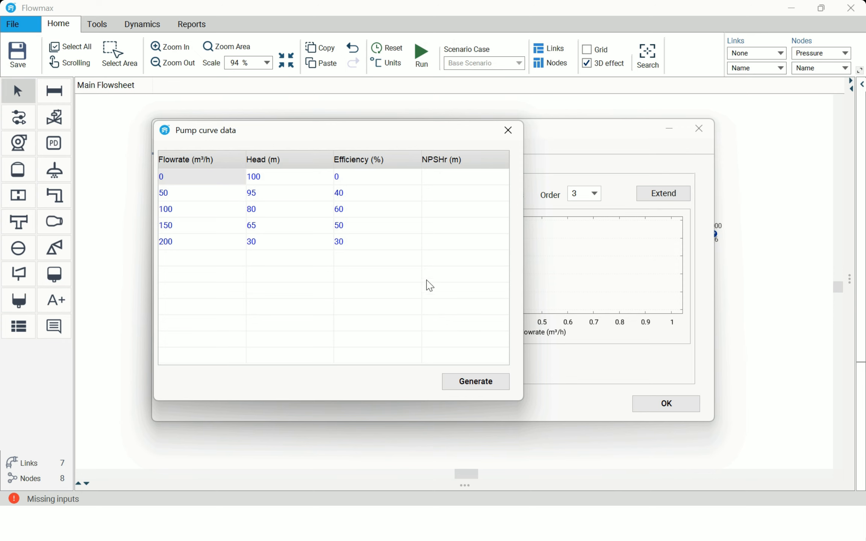
{"action": "left_click", "coordinate": [476, 383]}
{"action": "left_click", "coordinate": [669, 401]}
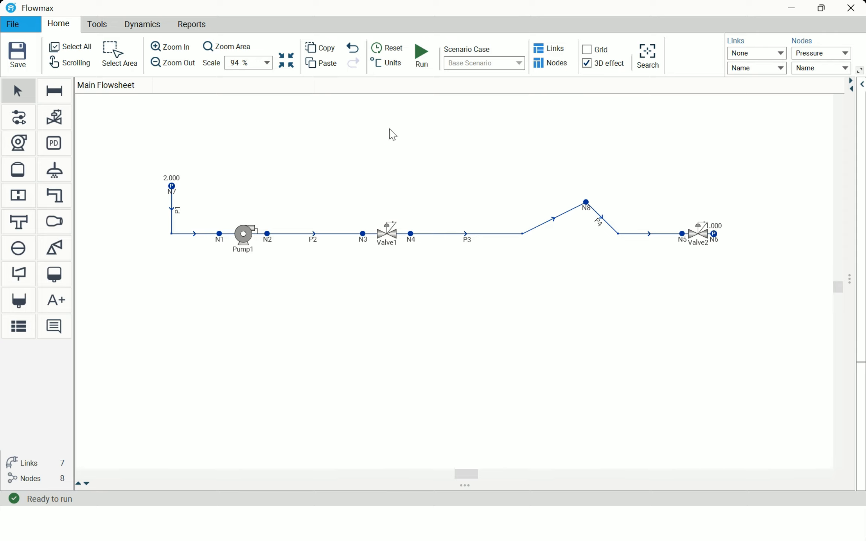
{"action": "left_click", "coordinate": [421, 60]}
{"action": "left_click", "coordinate": [405, 274]}
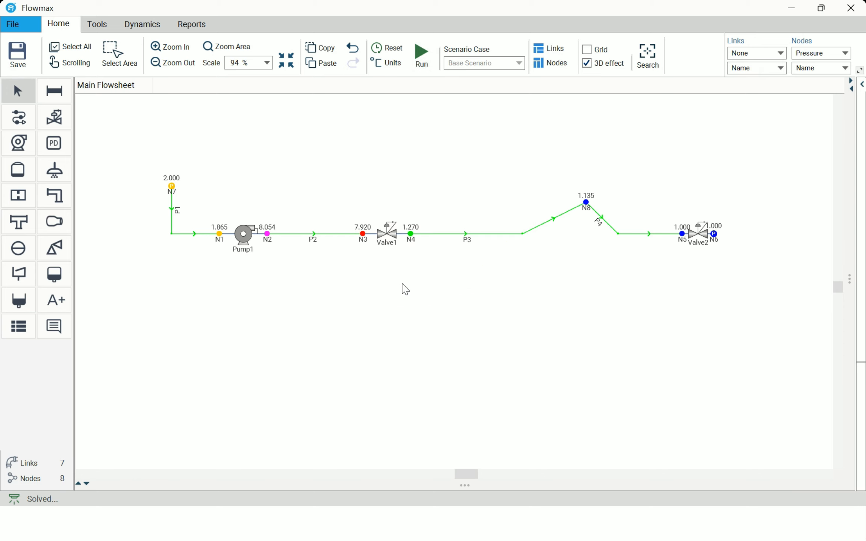
- Set the length of pipe P3 to 900 m
{"action": "double_click", "coordinate": [513, 235]}
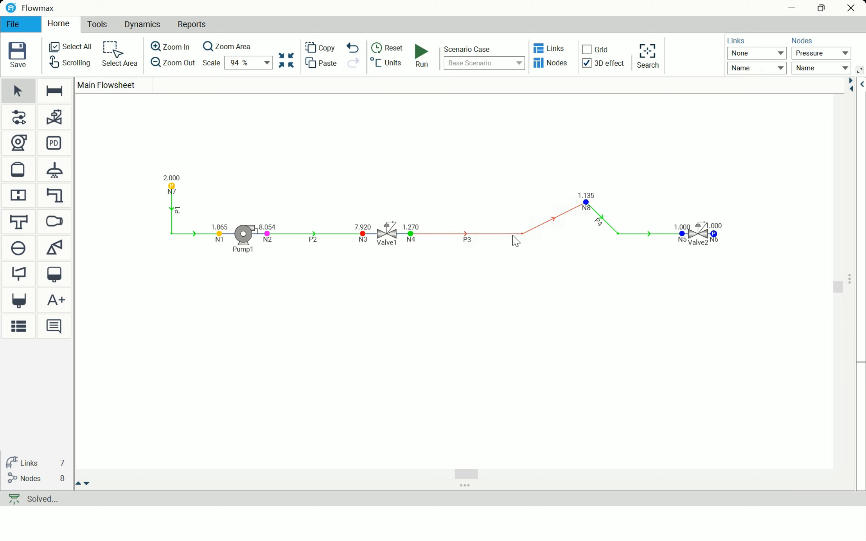
{"action": "left_click", "coordinate": [428, 220]}
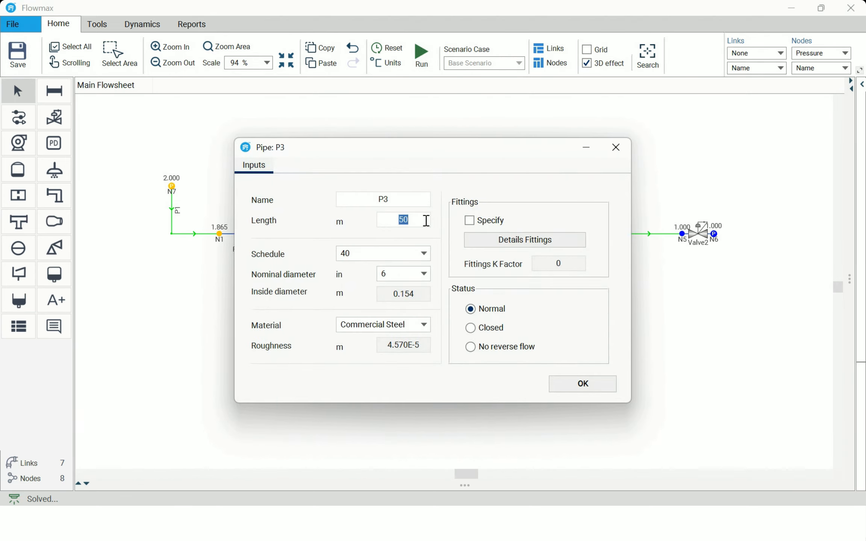
{"action": "type", "text": "900"}
{"action": "left_click", "coordinate": [594, 383]}
- Set the length of pipe P4 to 350 m
{"action": "double_click", "coordinate": [655, 234]}
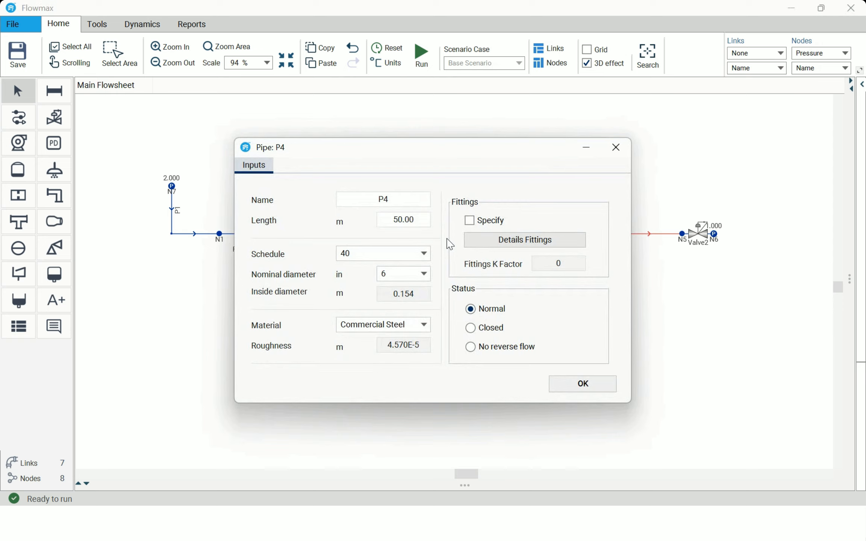
{"action": "left_click", "coordinate": [415, 222]}
{"action": "type", "text": "350"}
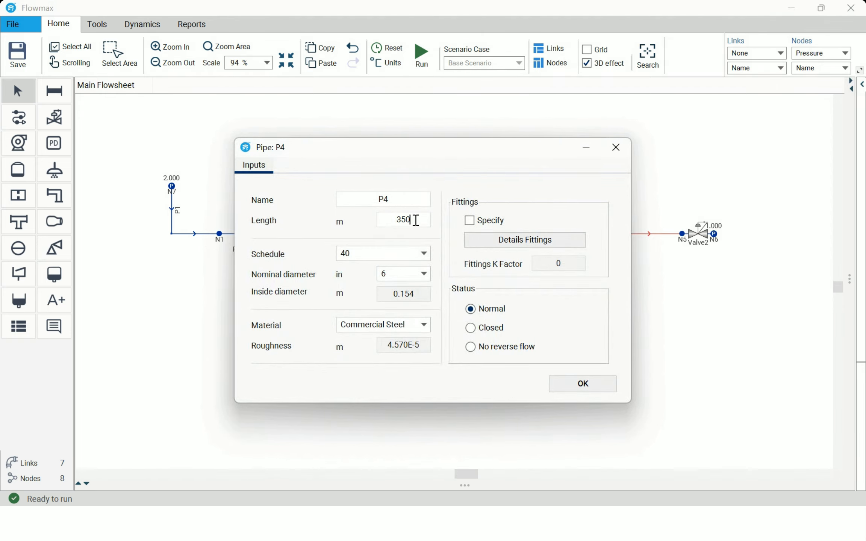
{"action": "left_click", "coordinate": [584, 384]}
- Set the elevation of node N8 to 5 m and rerun the calculation
{"action": "double_click", "coordinate": [587, 204]}
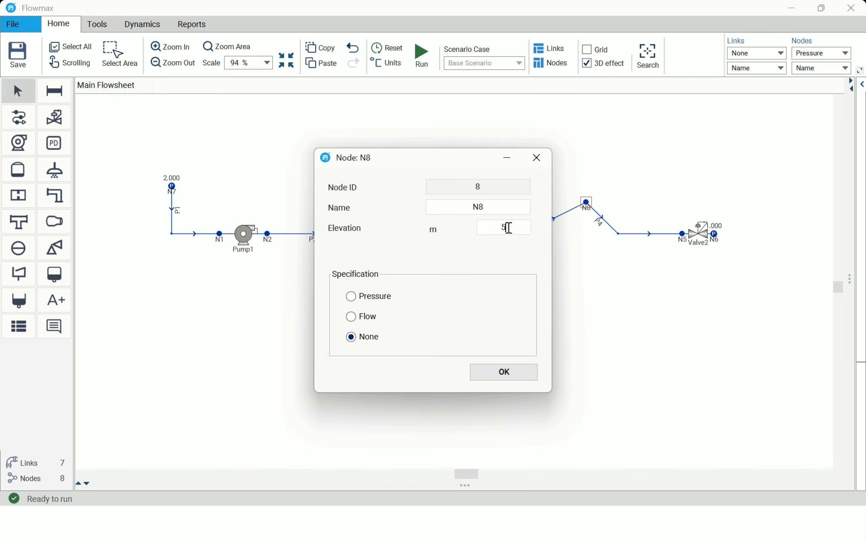
{"action": "left_click", "coordinate": [504, 370]}
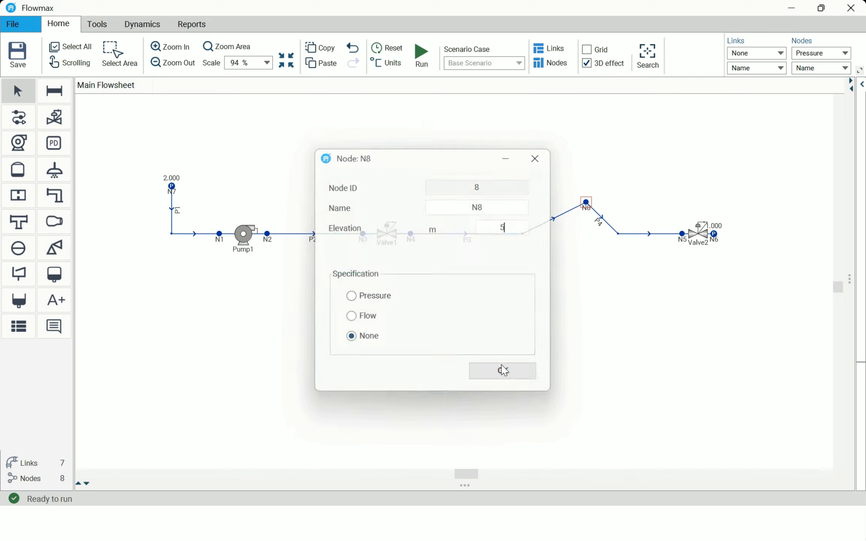
{"action": "left_click", "coordinate": [432, 70]}
{"action": "left_click", "coordinate": [412, 282]}
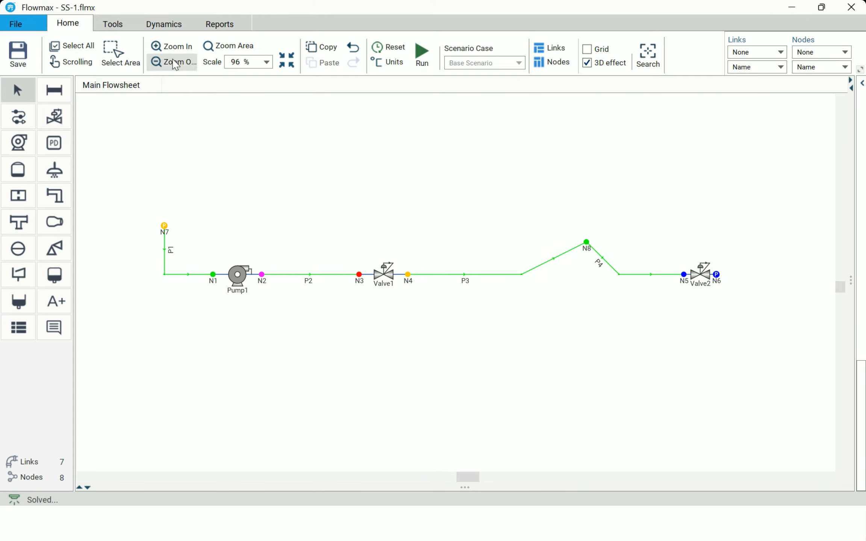
- Check whether the network meets the requirements for switching to dynamic mode
{"action": "left_click", "coordinate": [166, 28]}
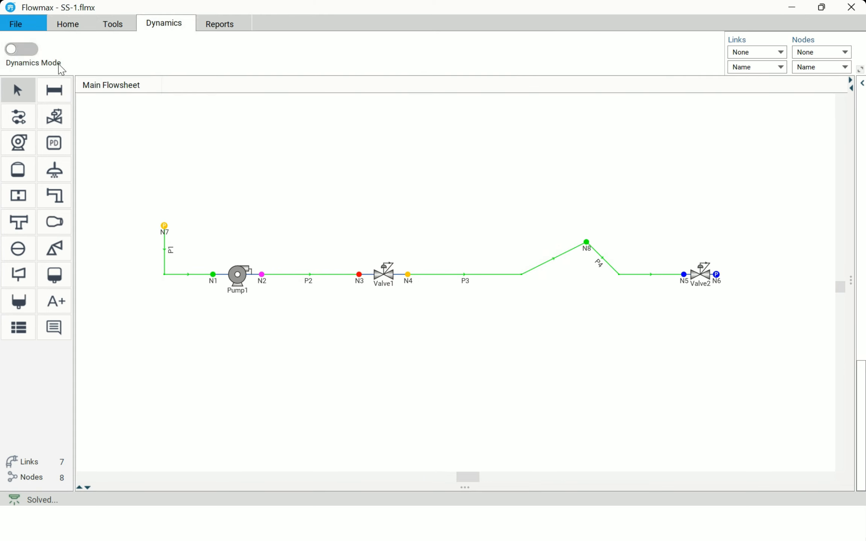
{"action": "left_click", "coordinate": [12, 55]}
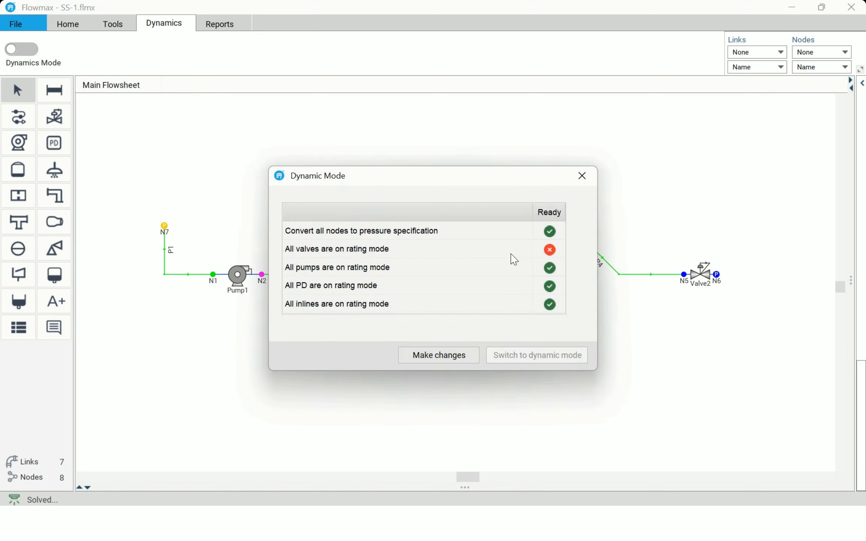
{"action": "left_click", "coordinate": [582, 176]}
- Set Valve1's control target to None so the valve runs in rating mode
{"action": "double_click", "coordinate": [394, 276]}
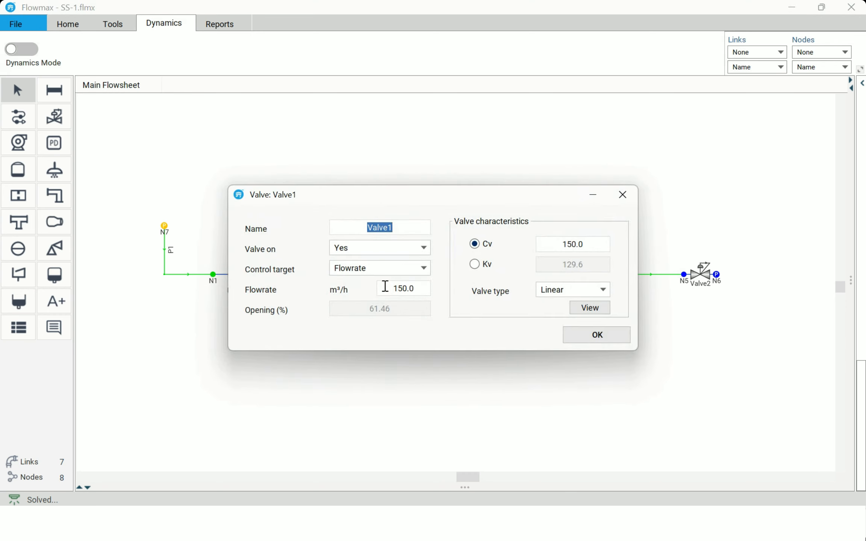
{"action": "left_click", "coordinate": [400, 268]}
{"action": "left_click", "coordinate": [399, 283]}
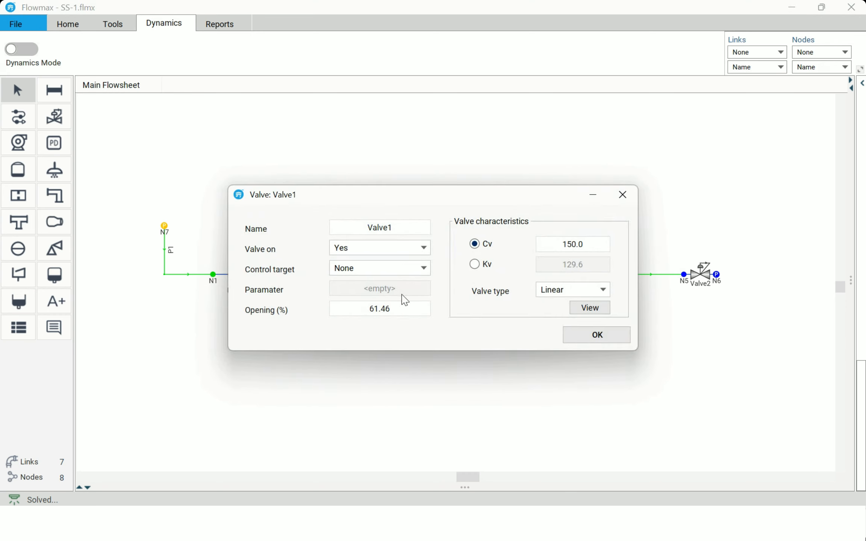
{"action": "left_click", "coordinate": [593, 337]}
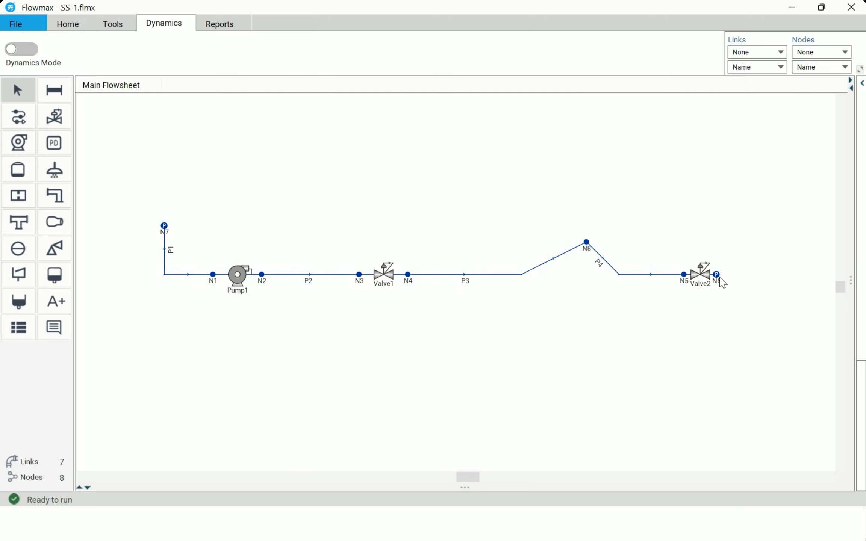
- Move outlet node N6 slightly farther from N5 and switch the flowsheet to dynamic mode
{"action": "left_click_drag", "start_coordinate": [720, 283], "coordinate": [731, 299]}
{"action": "left_click", "coordinate": [15, 54]}
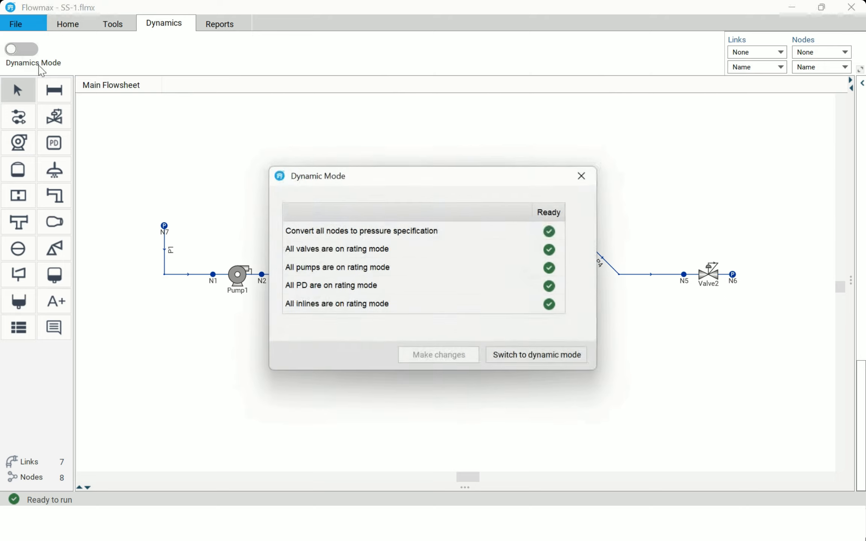
{"action": "left_click", "coordinate": [496, 355]}
{"action": "left_click", "coordinate": [408, 285]}
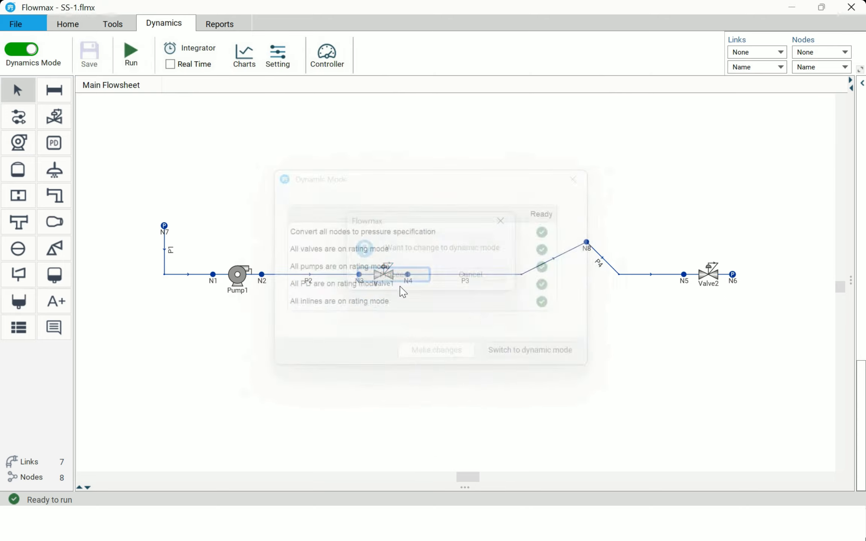
- Detach the inlet section from N7 through Pump1 to N2 and move it away from pipe P2 to leave a gap
{"action": "left_click_drag", "start_coordinate": [190, 215], "coordinate": [328, 302]}
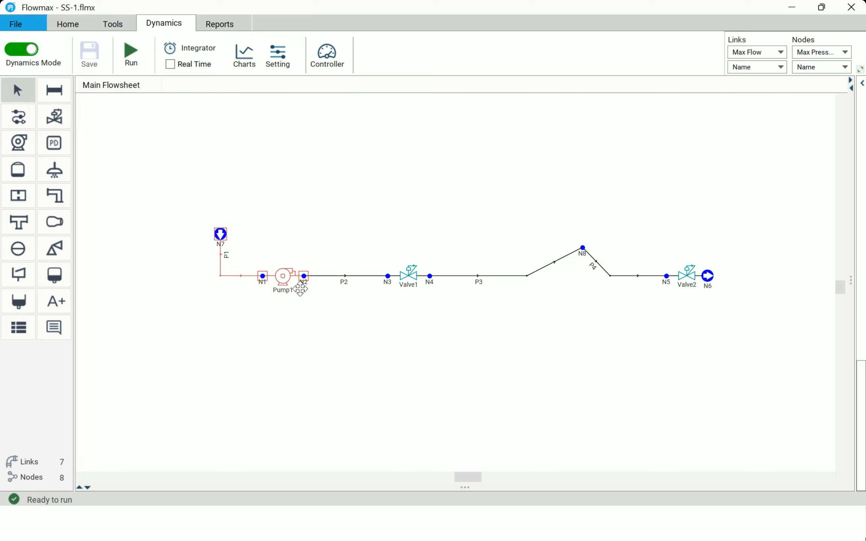
{"action": "left_click_drag", "start_coordinate": [288, 280], "coordinate": [232, 280]}
{"action": "left_click", "coordinate": [87, 236]}
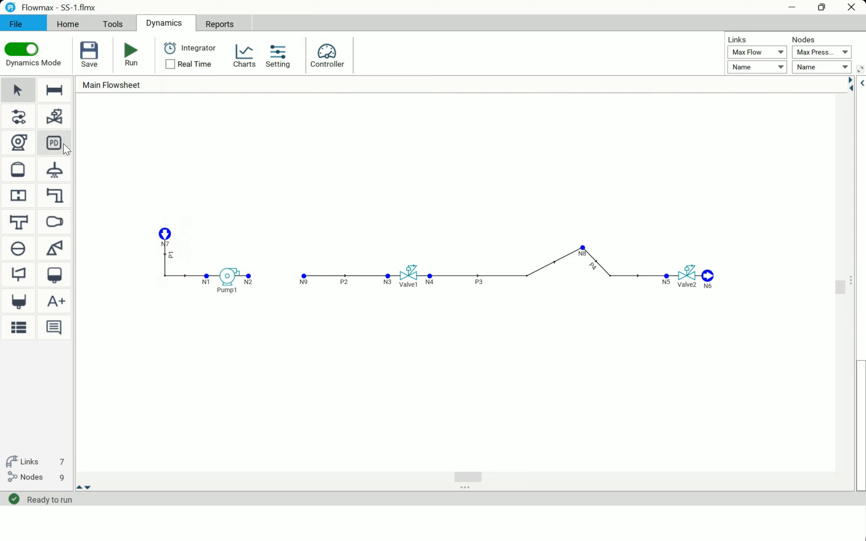
- Insert a valve between Pump1's outlet node N2 and node N9 at the start of pipe P2
{"action": "left_click", "coordinate": [65, 128]}
{"action": "left_click_drag", "start_coordinate": [248, 277], "coordinate": [303, 276]}
{"action": "left_click", "coordinate": [18, 90]}
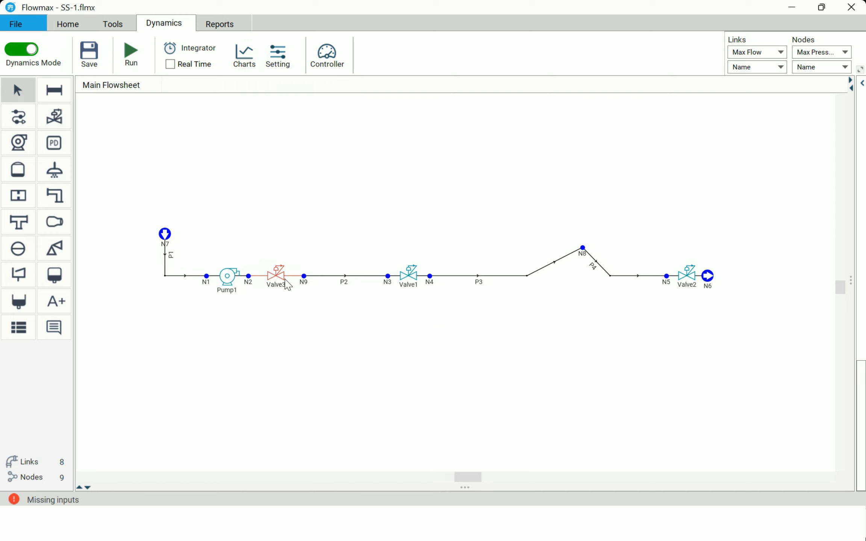
- Enable no reverse flow on Valve3 and set its Cv to 1e5
{"action": "double_click", "coordinate": [288, 285]}
{"action": "left_click", "coordinate": [294, 337]}
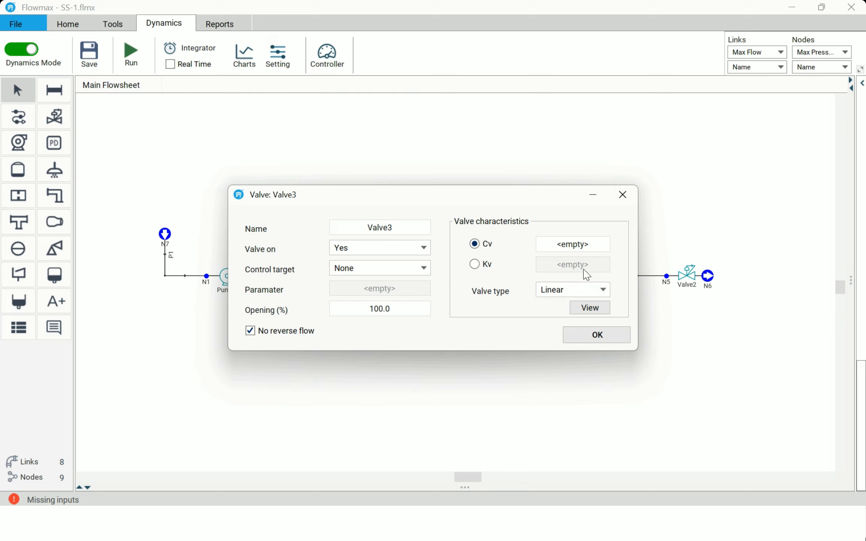
{"action": "left_click", "coordinate": [596, 245]}
{"action": "type", "text": "1e5"}
{"action": "left_click", "coordinate": [595, 338]}
{"action": "left_click", "coordinate": [484, 345]}
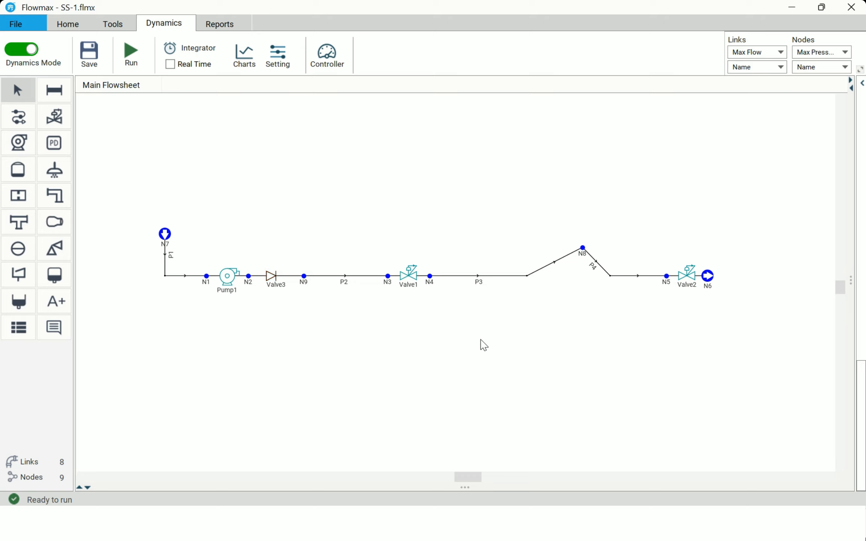
- Change Valve2's icon to the valve shape with the rectangular actuator on top
{"action": "right_click", "coordinate": [688, 285]}
{"action": "left_click", "coordinate": [713, 388]}
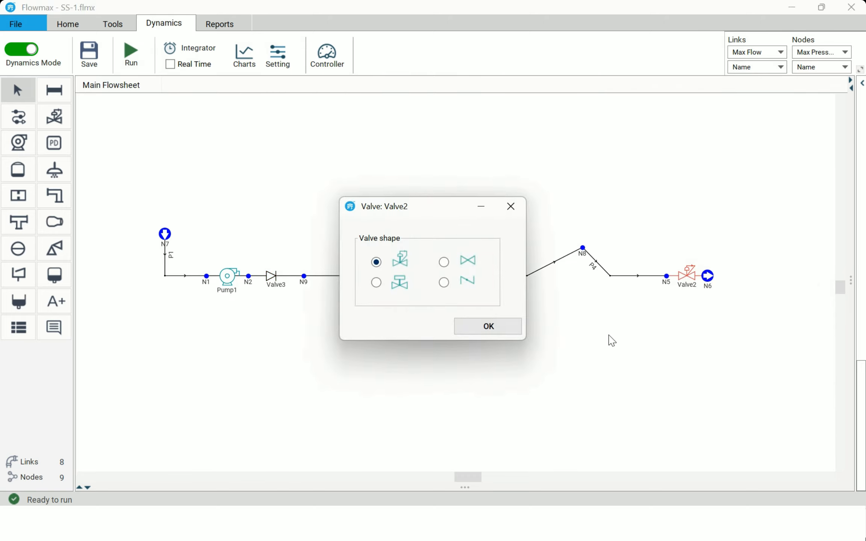
{"action": "left_click", "coordinate": [386, 289]}
{"action": "left_click", "coordinate": [466, 324]}
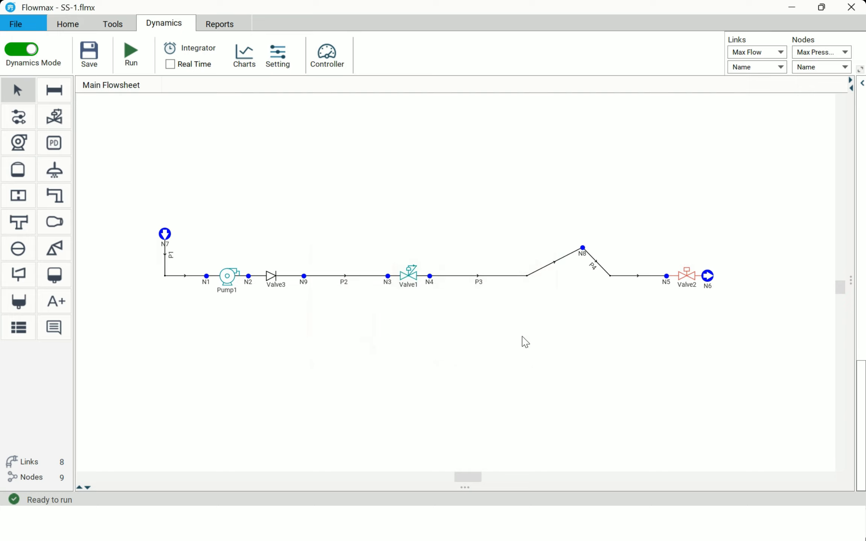
- Add a manual controller for Valve2's opening with a linear output of 100 at 0 and 10 s and 0 at 20 and 50 s
{"action": "left_click", "coordinate": [18, 248]}
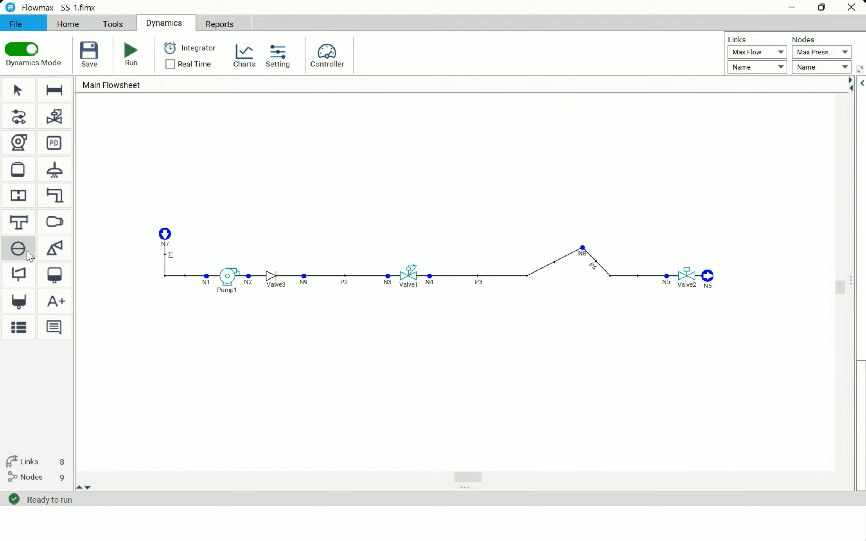
{"action": "left_click", "coordinate": [682, 277]}
{"action": "double_click", "coordinate": [688, 262]}
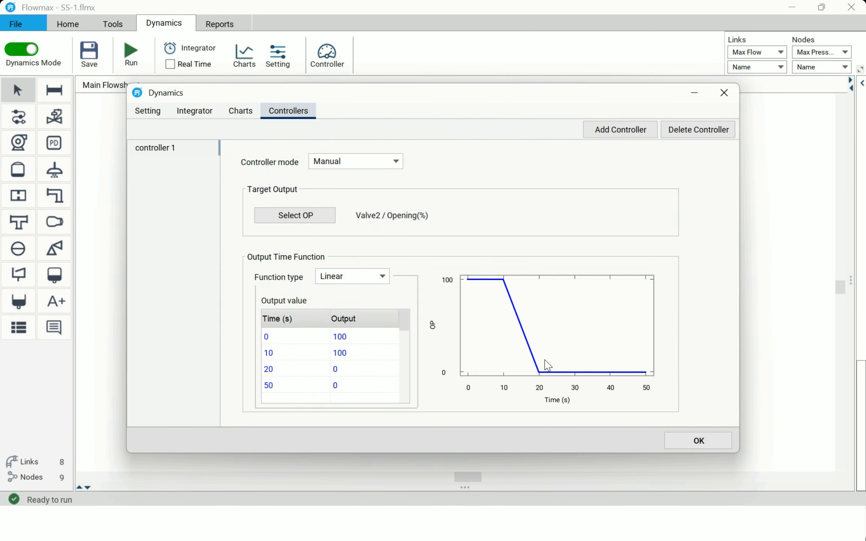
{"action": "left_click", "coordinate": [702, 441]}
- Add dynamic charts for node N5 and for Valve2
{"action": "right_click", "coordinate": [664, 278]}
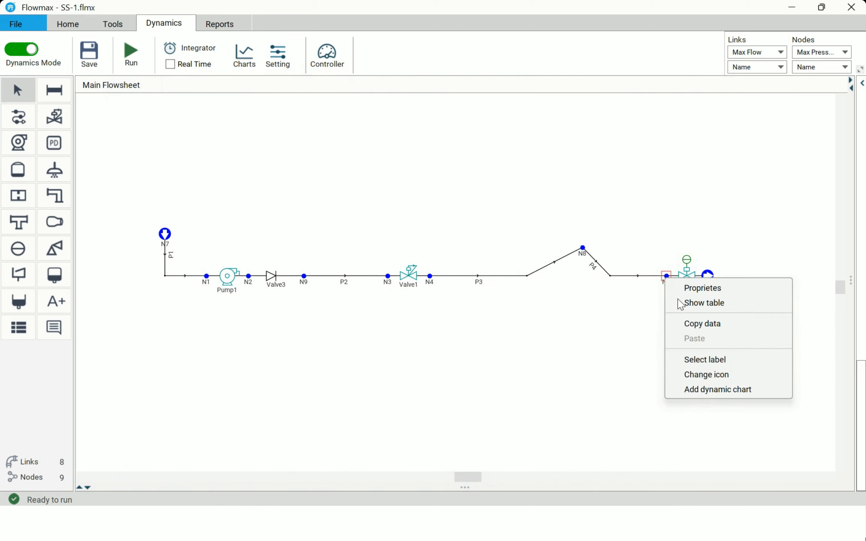
{"action": "left_click", "coordinate": [709, 391]}
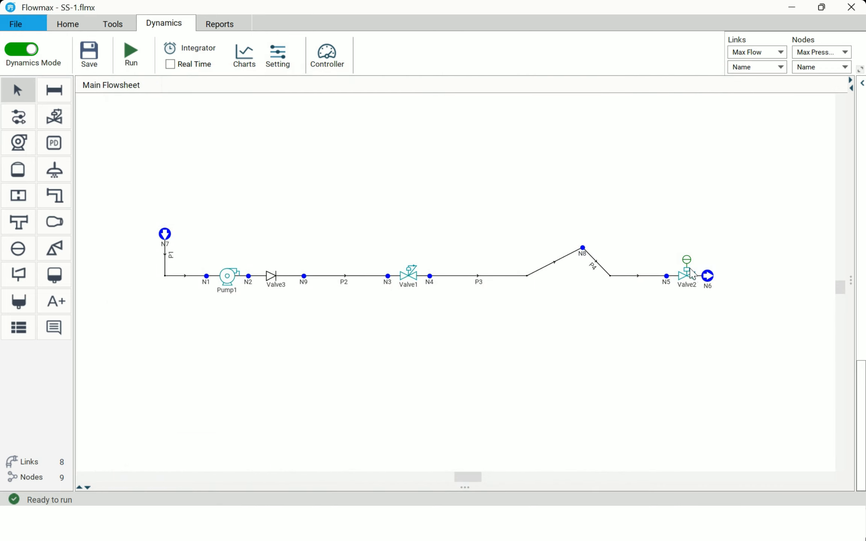
{"action": "right_click", "coordinate": [693, 280]}
{"action": "left_click", "coordinate": [740, 416]}
- Run the dynamic simulation and inspect node N5's maximum and minimum pressure in its parameters
{"action": "left_click", "coordinate": [132, 52]}
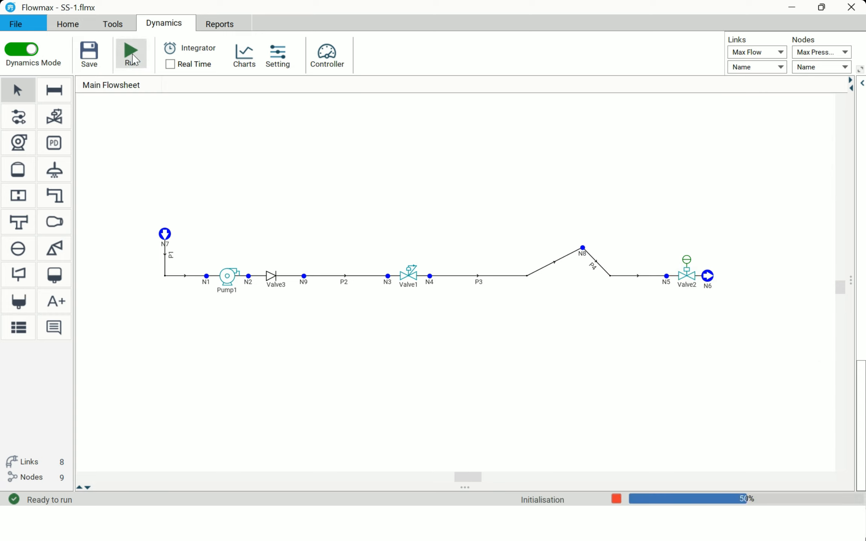
{"action": "left_click", "coordinate": [401, 279]}
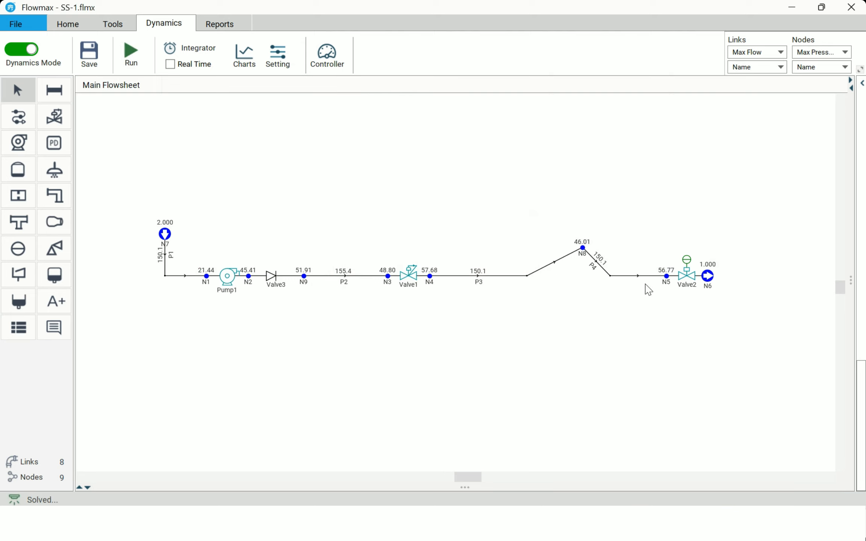
{"action": "left_click", "coordinate": [864, 84]}
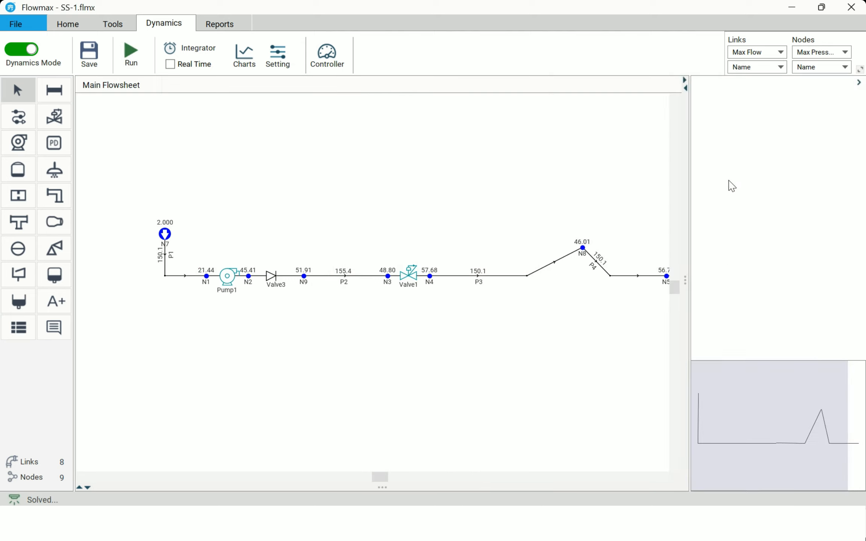
{"action": "scroll", "coordinate": [133, 287], "scroll_direction": "down", "scroll_amount": 1}
{"action": "scroll", "coordinate": [627, 251], "scroll_direction": "up", "scroll_amount": 1}
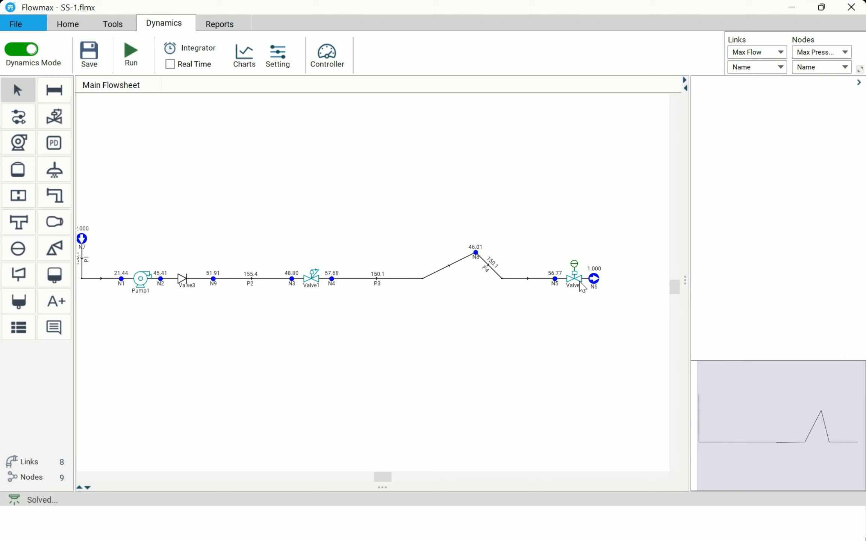
{"action": "left_click", "coordinate": [555, 279]}
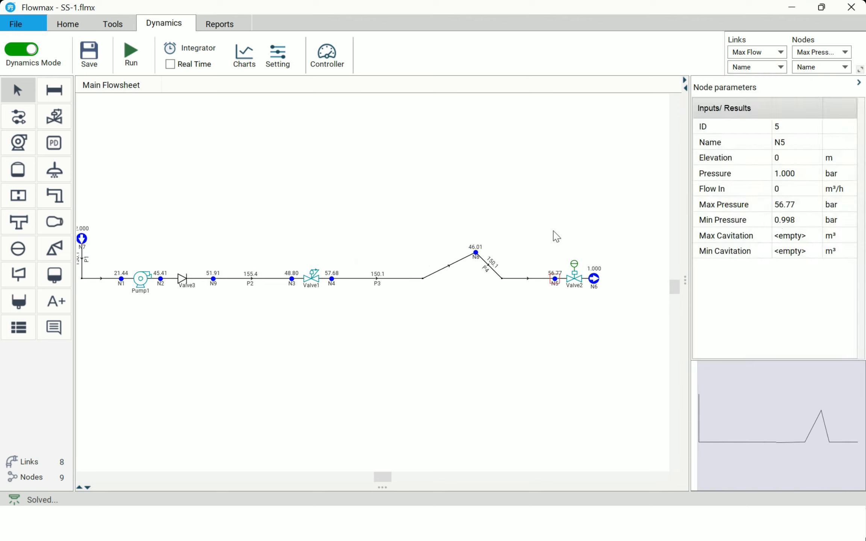
- Extend the Valve2 opening and flowrate chart, dock it beside the flowsheet, and collapse the node parameters and chart legend
{"action": "left_click", "coordinate": [248, 63]}
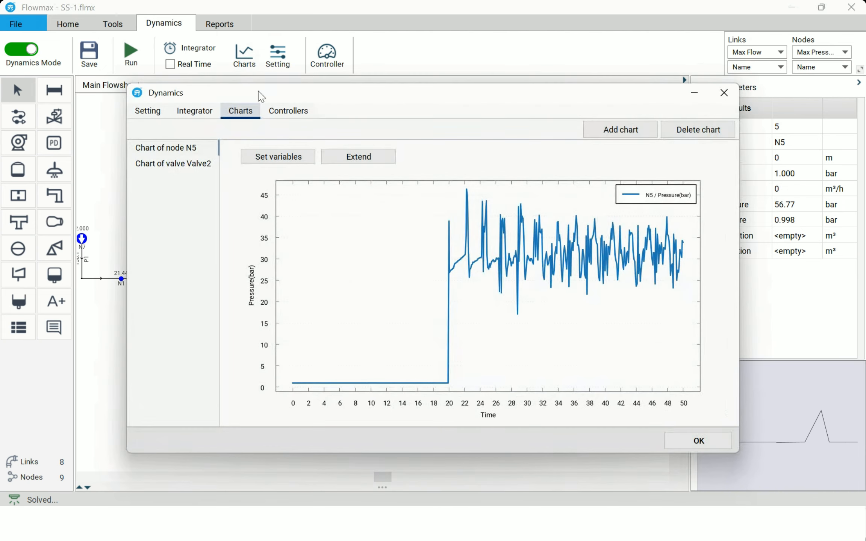
{"action": "left_click", "coordinate": [200, 164]}
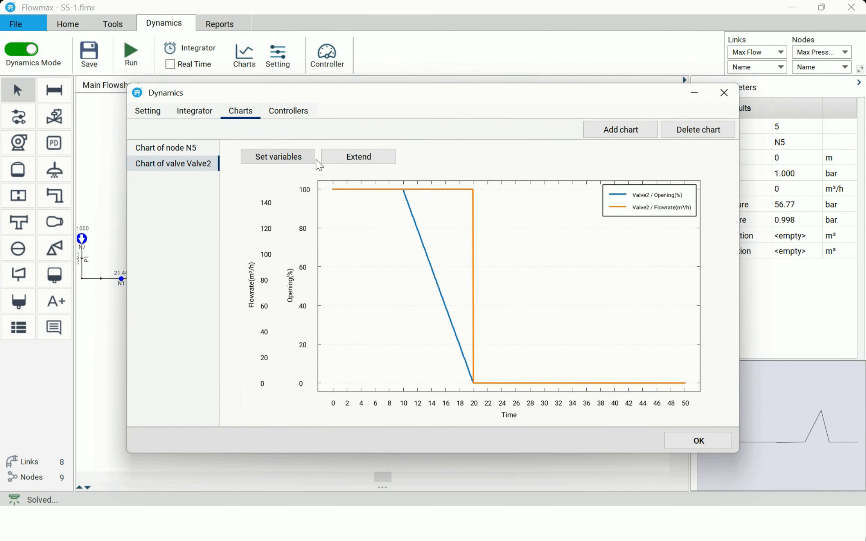
{"action": "left_click", "coordinate": [346, 155]}
{"action": "left_click_drag", "start_coordinate": [346, 118], "coordinate": [443, 268]}
{"action": "left_click", "coordinate": [724, 92]}
{"action": "left_click", "coordinate": [859, 83]}
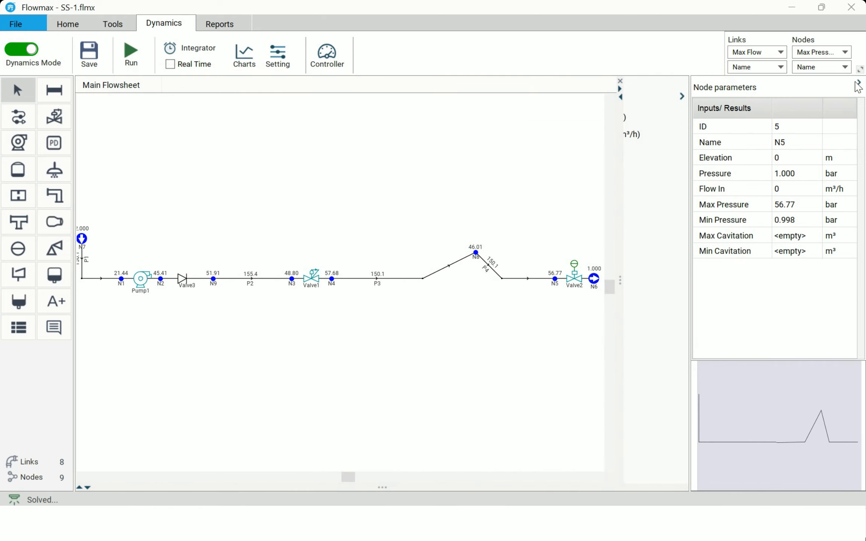
{"action": "left_click", "coordinate": [847, 97]}
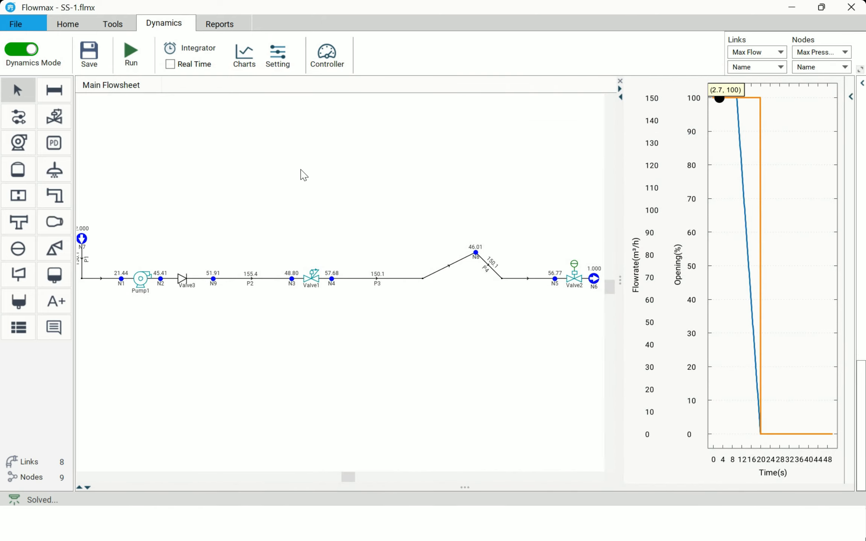
- Extend the node N5 pressure chart, dock it below the flowsheet, and fit the whole network in the view
{"action": "left_click", "coordinate": [244, 56]}
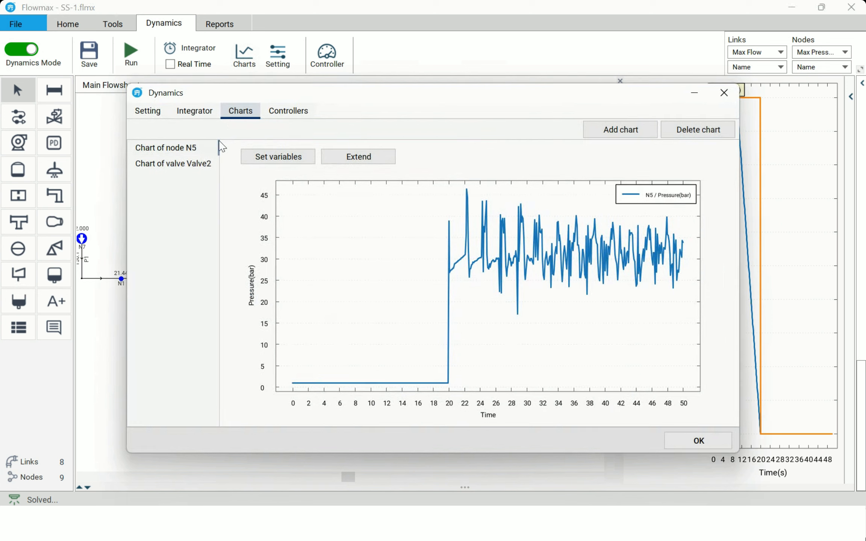
{"action": "left_click", "coordinate": [357, 157]}
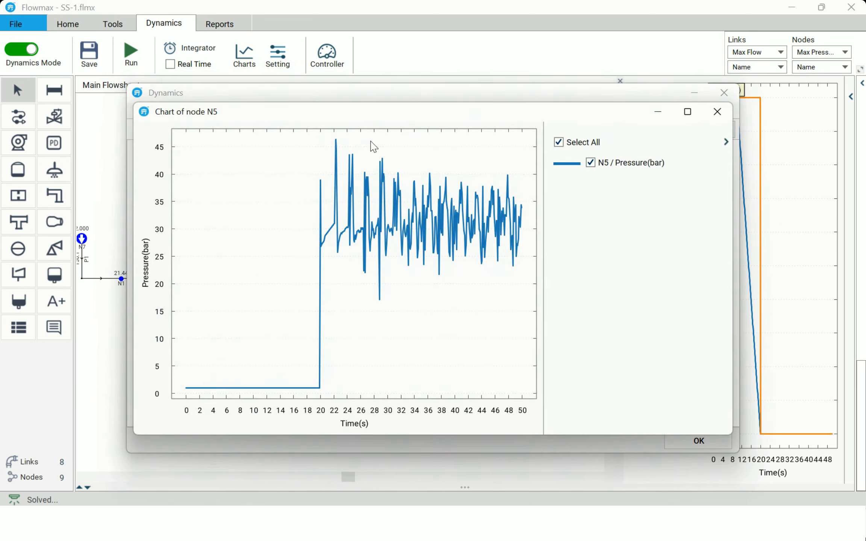
{"action": "left_click_drag", "start_coordinate": [389, 110], "coordinate": [415, 275]}
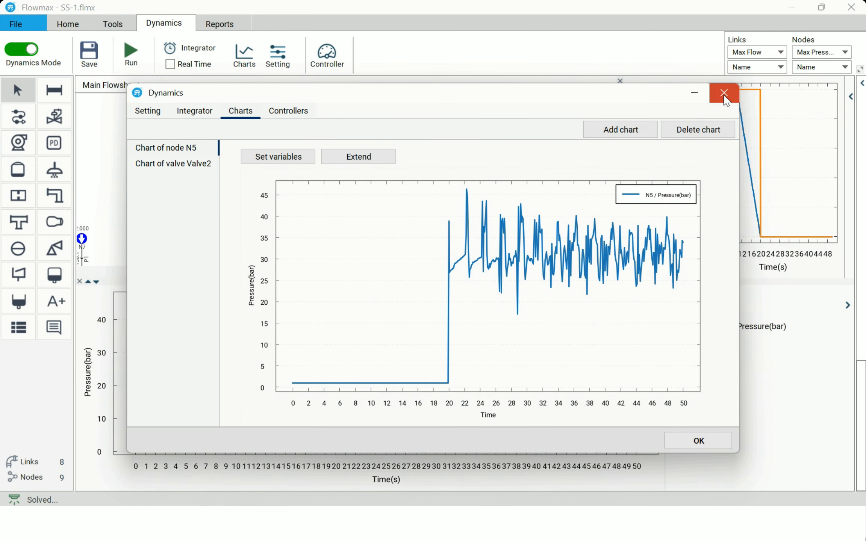
{"action": "left_click", "coordinate": [724, 93]}
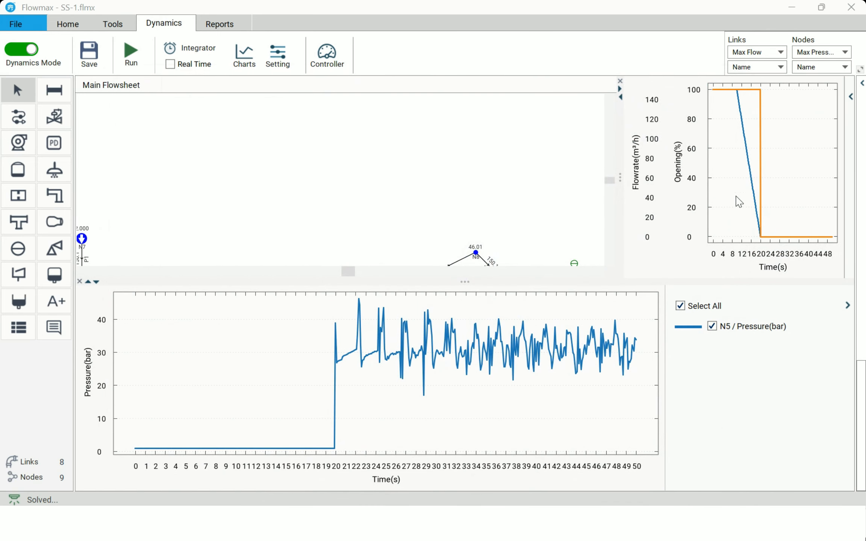
{"action": "right_click", "coordinate": [265, 168]}
{"action": "left_click", "coordinate": [300, 243]}
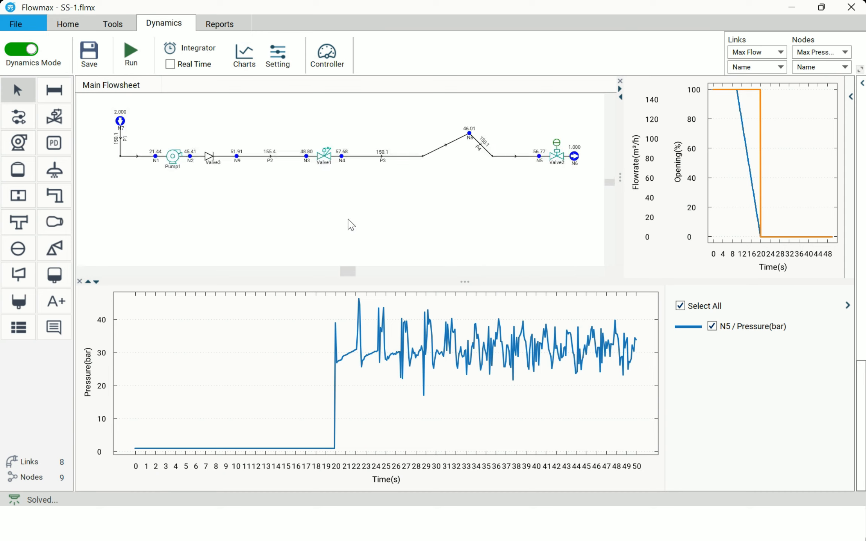
- Set Valve2's valve type to Eq Percentage and rerun the dynamic simulation
{"action": "double_click", "coordinate": [557, 163]}
{"action": "left_click", "coordinate": [580, 289]}
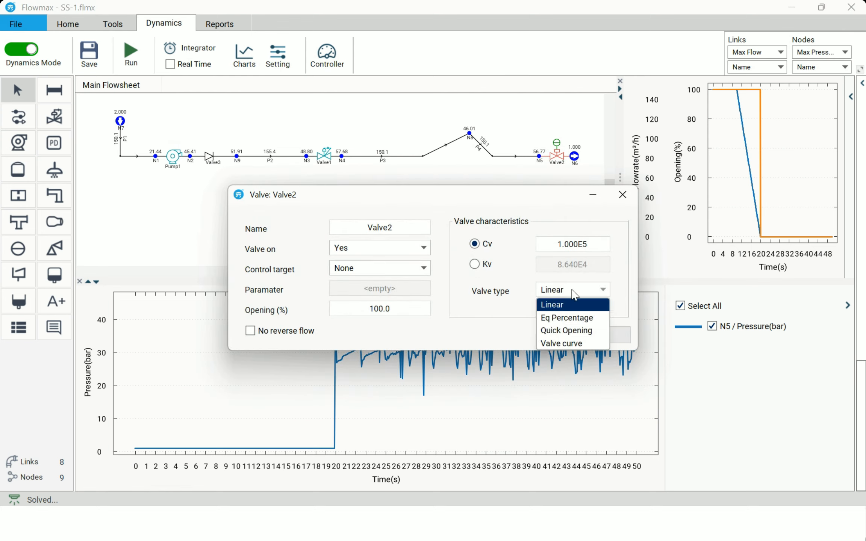
{"action": "left_click", "coordinate": [570, 318]}
{"action": "left_click", "coordinate": [582, 333]}
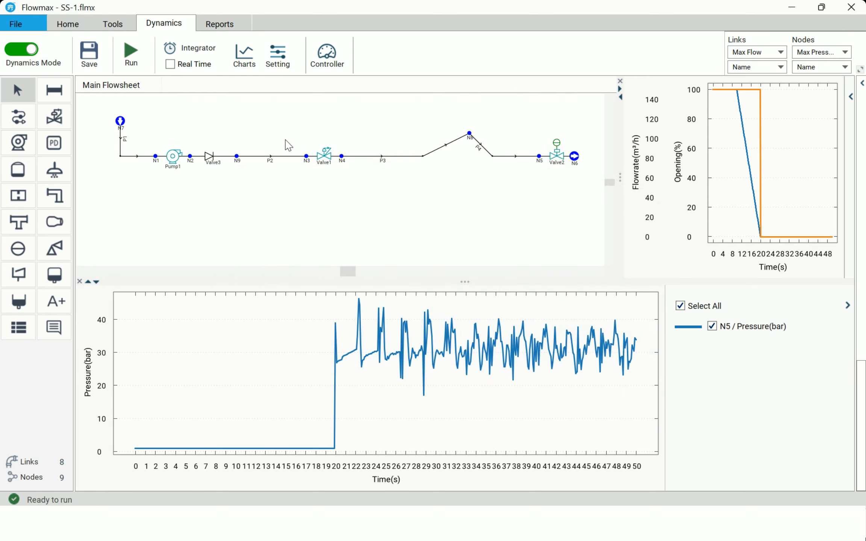
{"action": "left_click", "coordinate": [142, 62]}
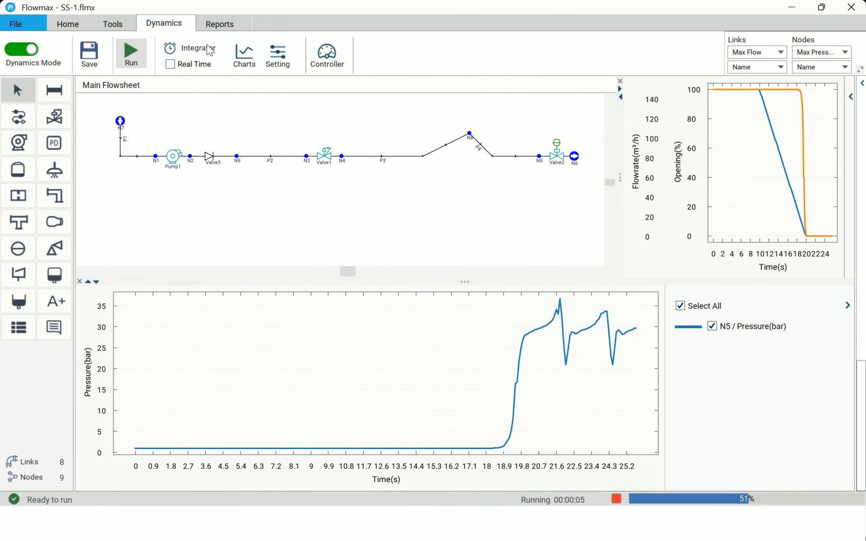
- Set Valve2's Cv to 10000 and rerun the dynamic simulation
{"action": "double_click", "coordinate": [557, 156]}
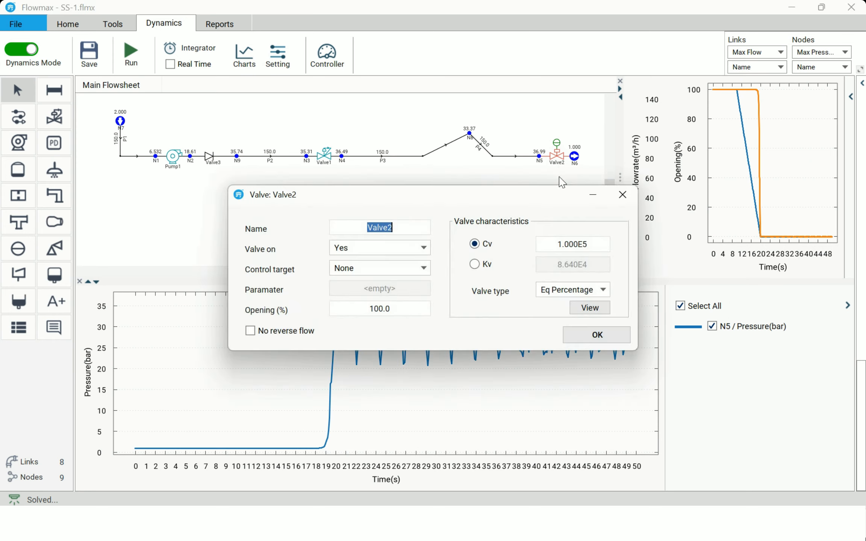
{"action": "left_click", "coordinate": [588, 244]}
{"action": "left_click", "coordinate": [587, 244]}
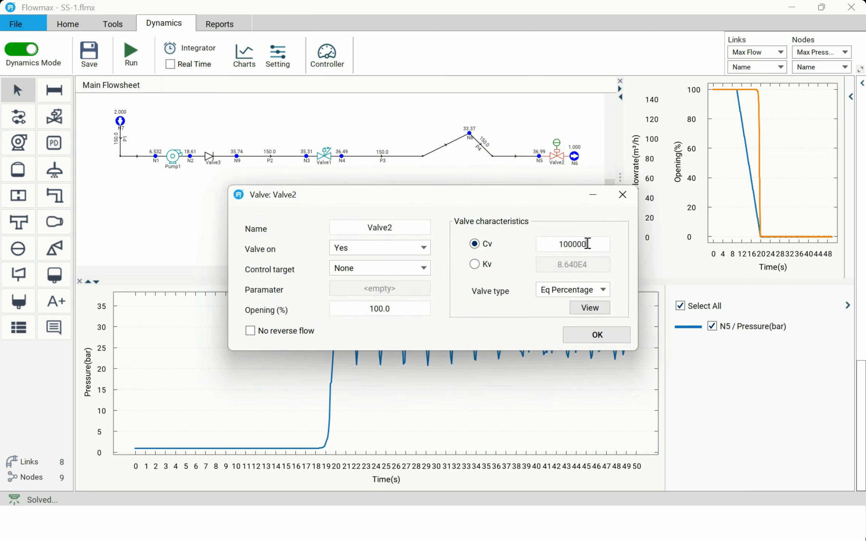
{"action": "key", "text": "BackSpace"}
{"action": "left_click", "coordinate": [599, 334]}
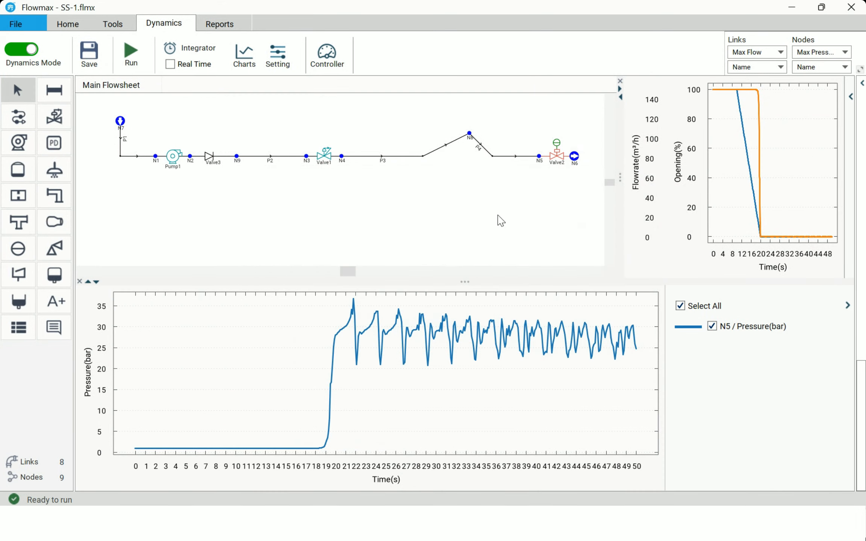
{"action": "left_click", "coordinate": [139, 64]}
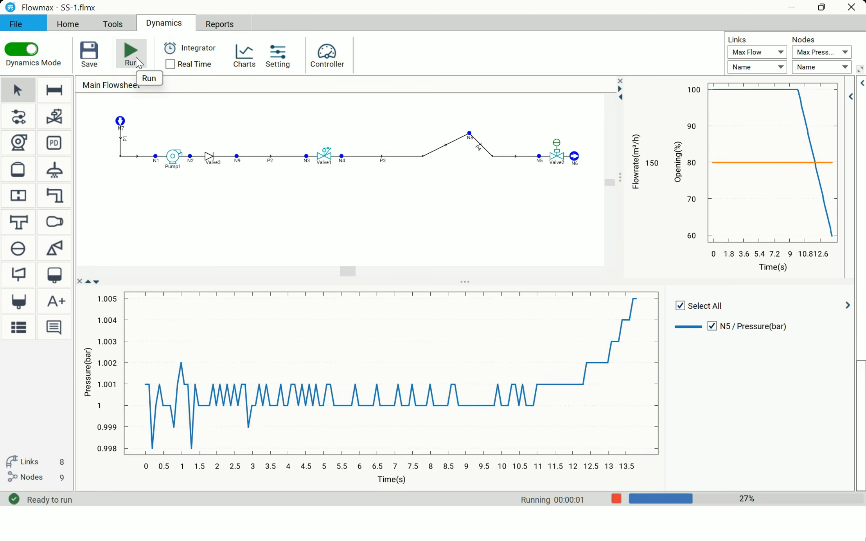